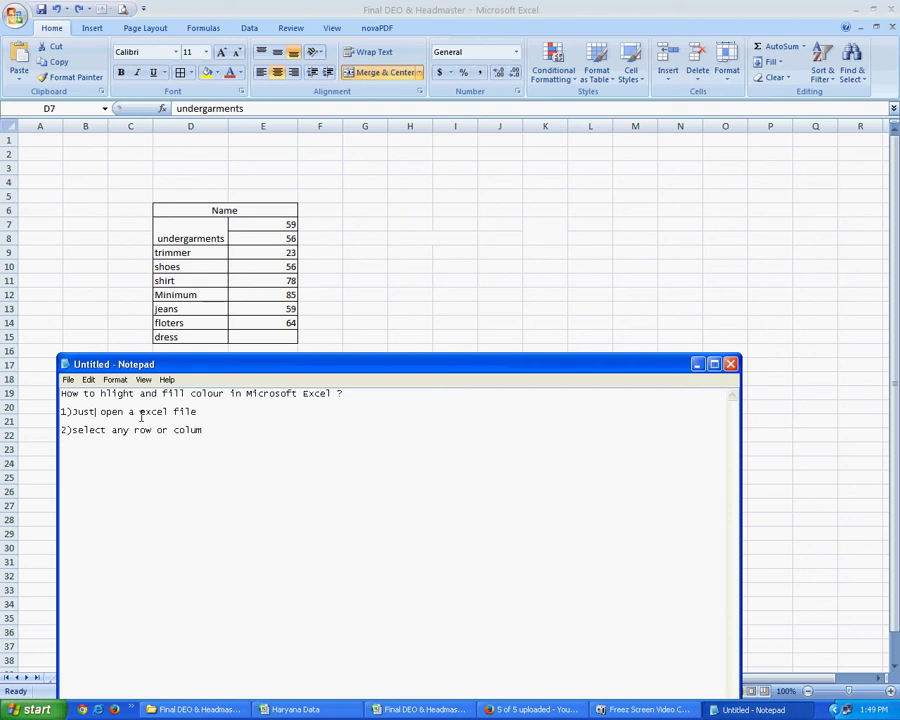
- Insert 'row or colum in' before 'Microsoft' so the Notepad heading ends 'in row or colum in Microsoft Excel ?'
drag(61, 393, 156, 394)
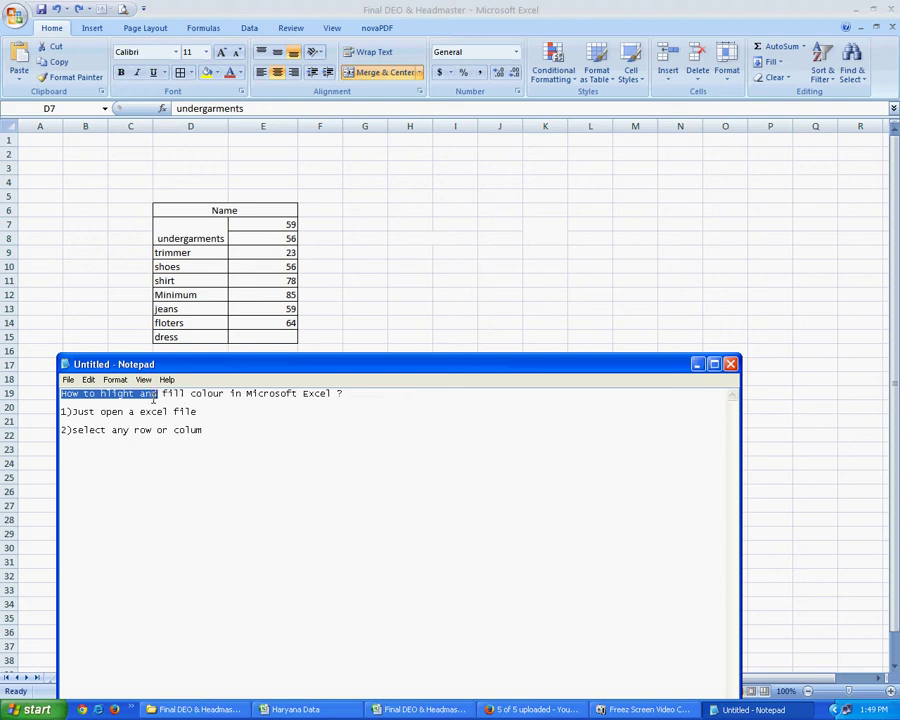
drag(155, 393, 133, 397)
click(133, 396)
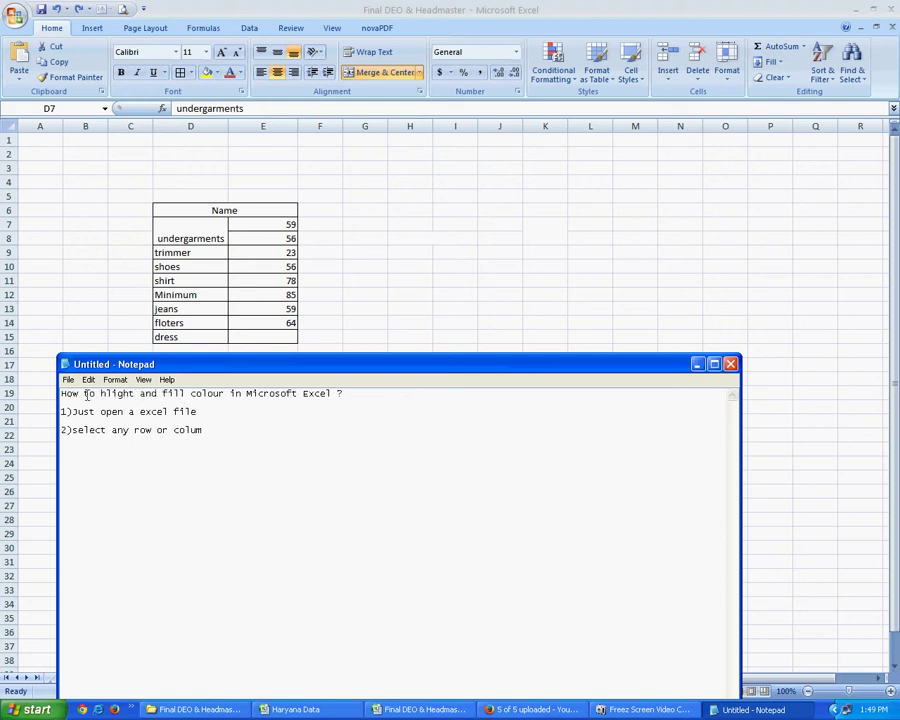
drag(61, 393, 291, 397)
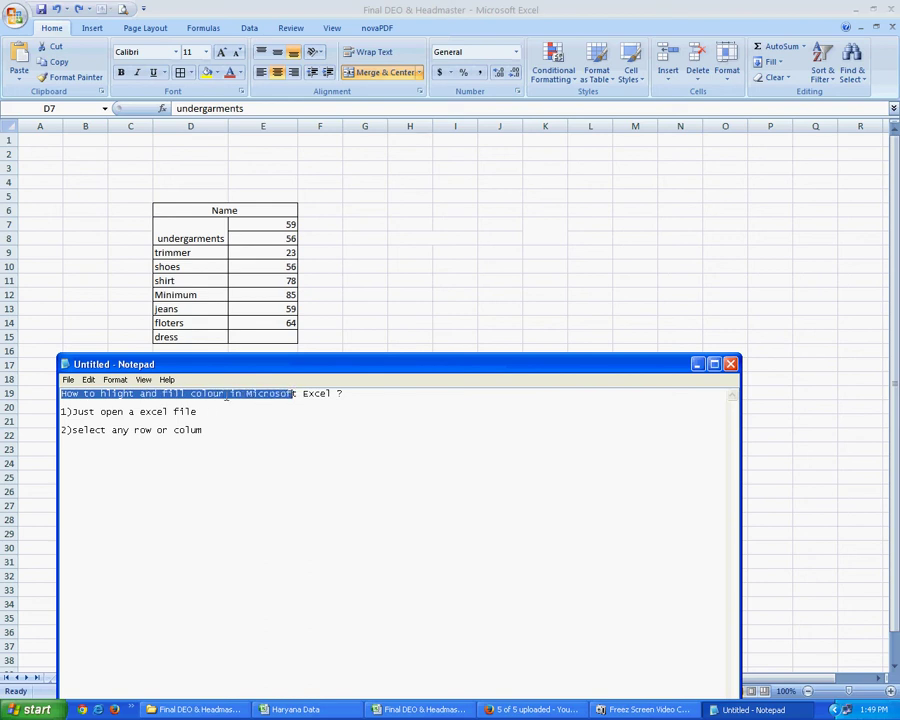
click(280, 399)
text(in)
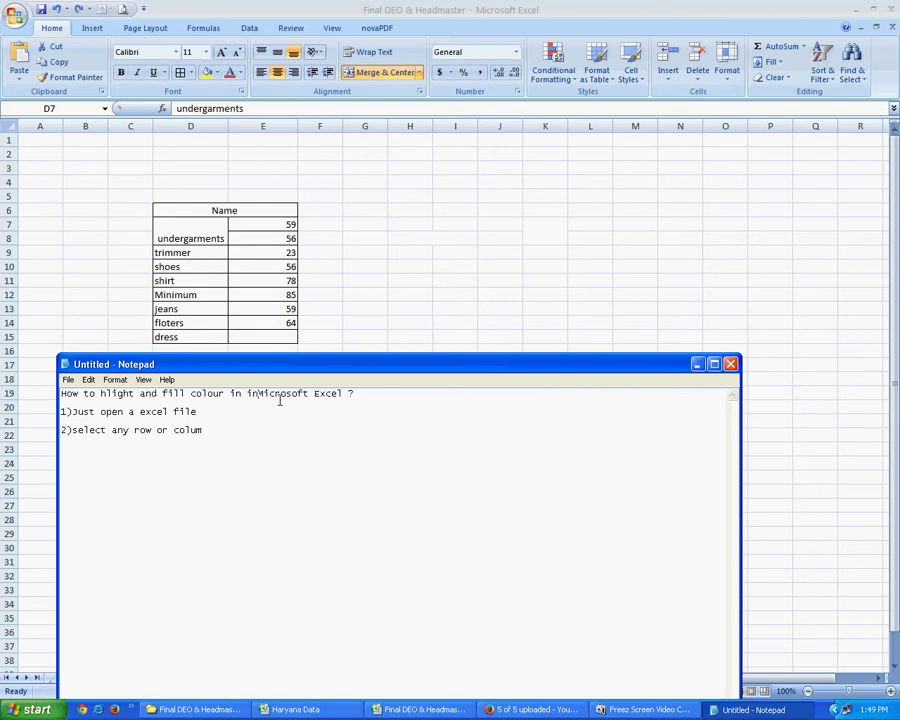
key(Left)
key(Left)
key(Left)
text(r)
text(ow on )
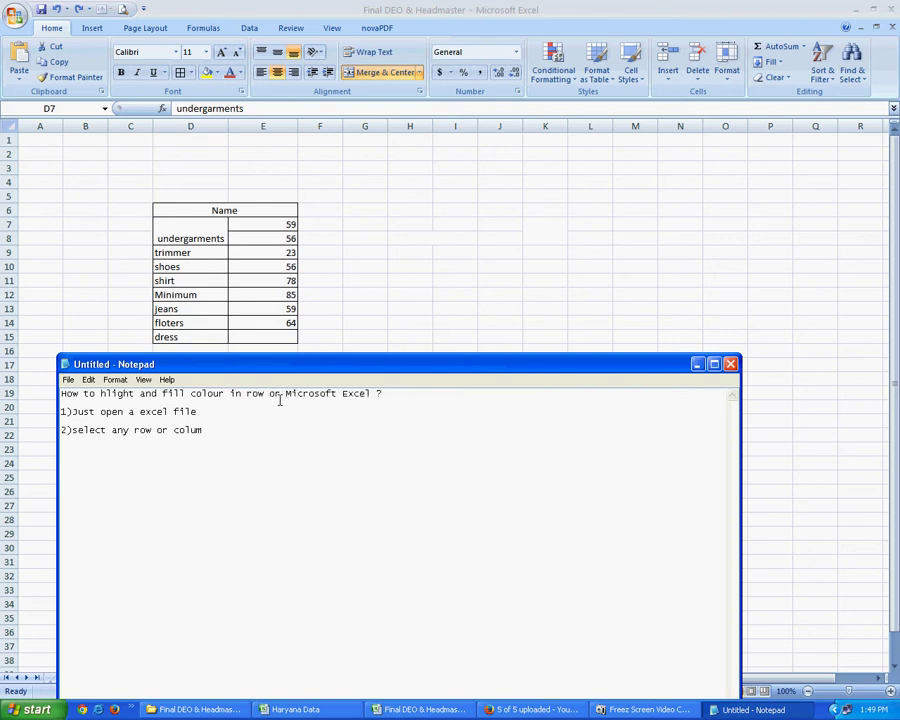
text(colum )
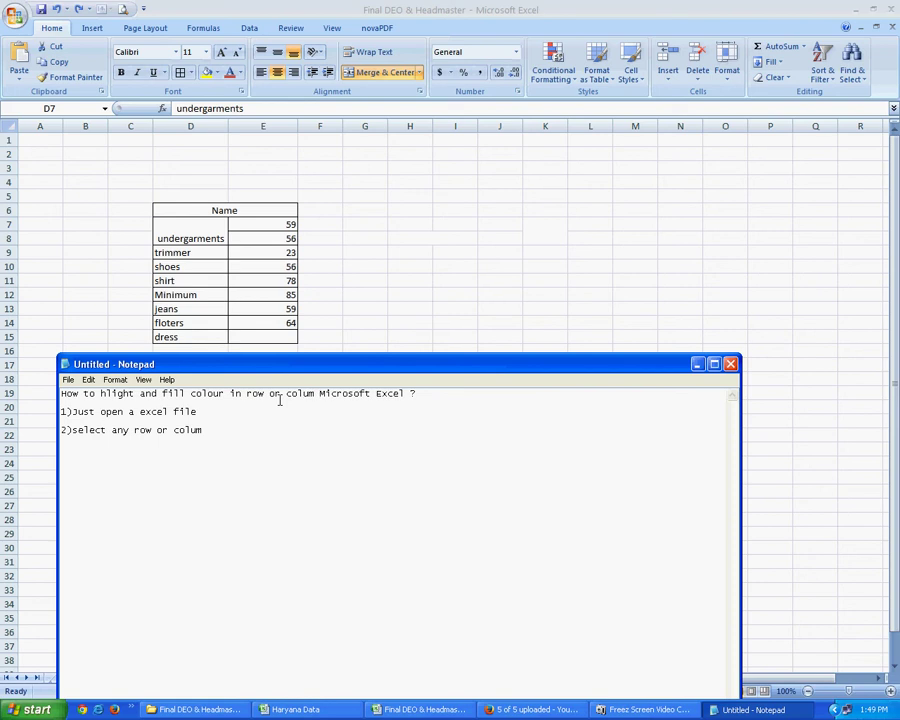
text(in)
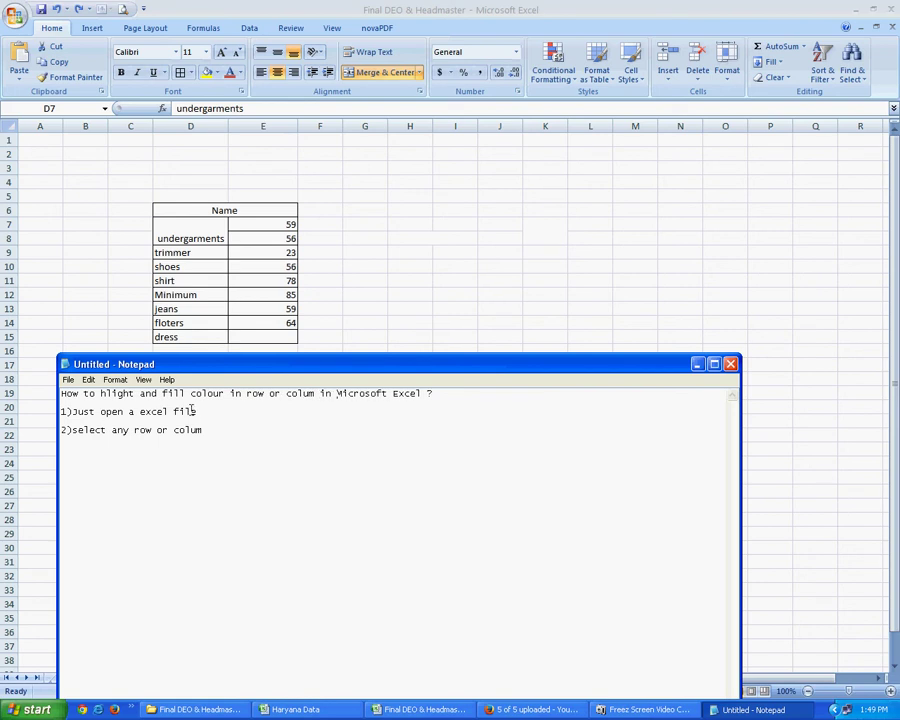
mouse_move(86, 411)
mouse_down()
mouse_move(63, 411)
mouse_move(196, 424)
mouse_up()
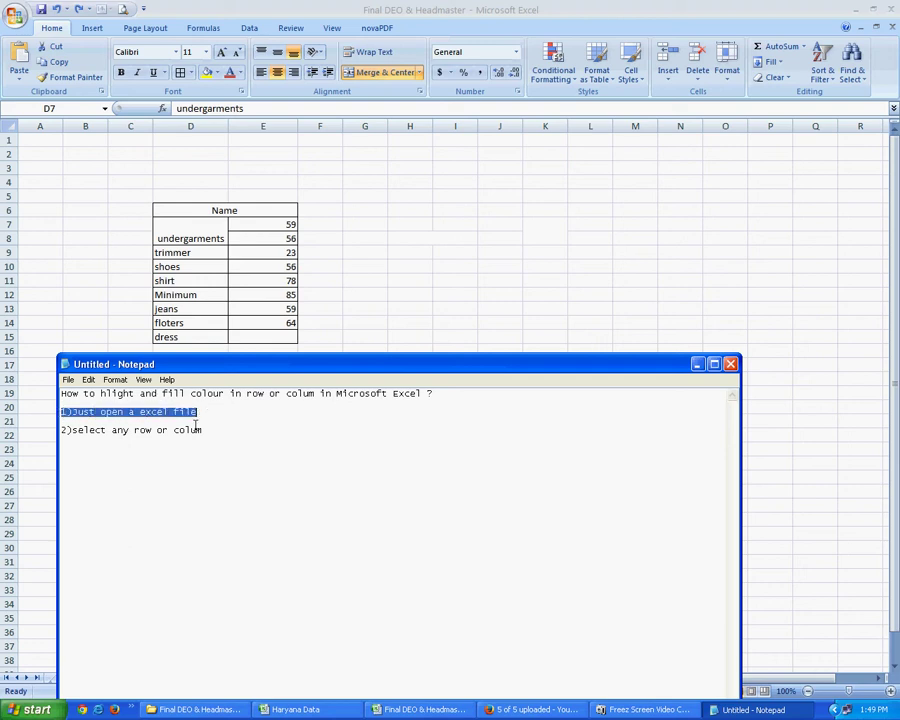
click(193, 422)
- Give the merged 'undergarments' cell D7 an orange fill in Excel, then return to the Notepad notes
click(358, 234)
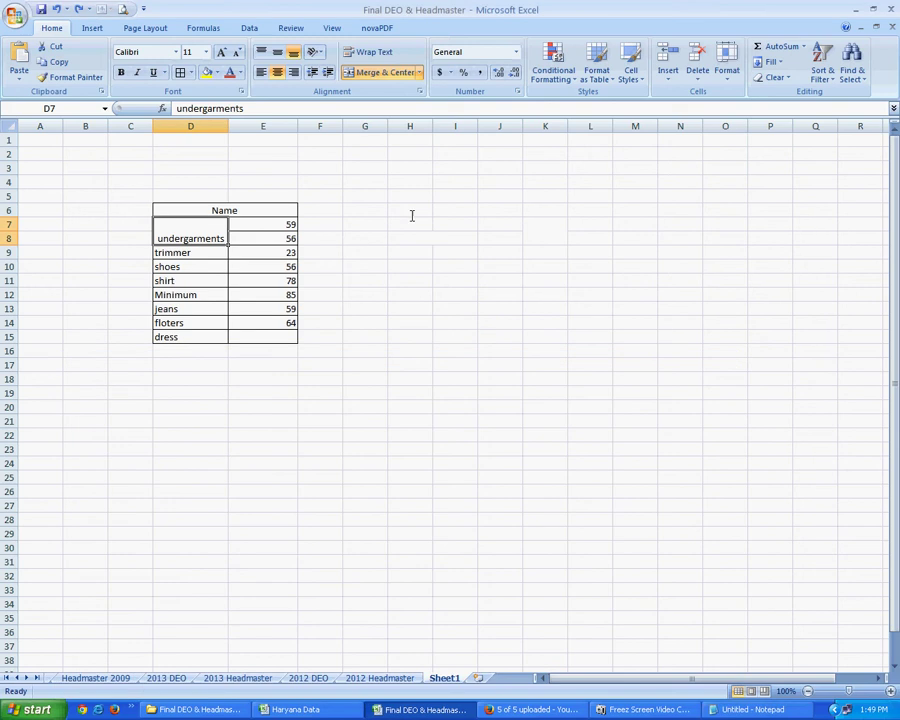
click(753, 709)
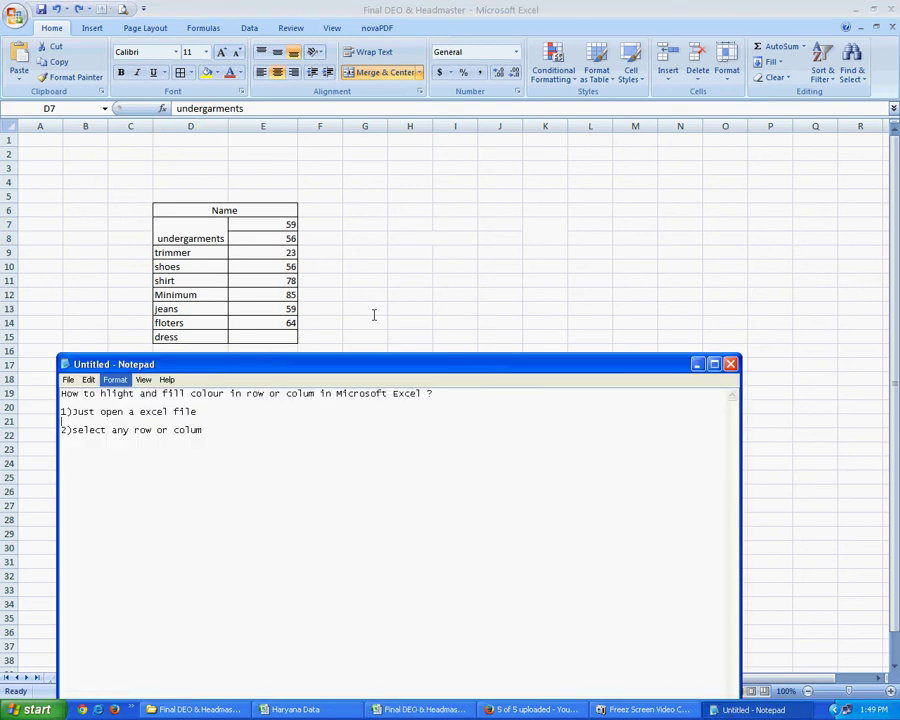
click(394, 250)
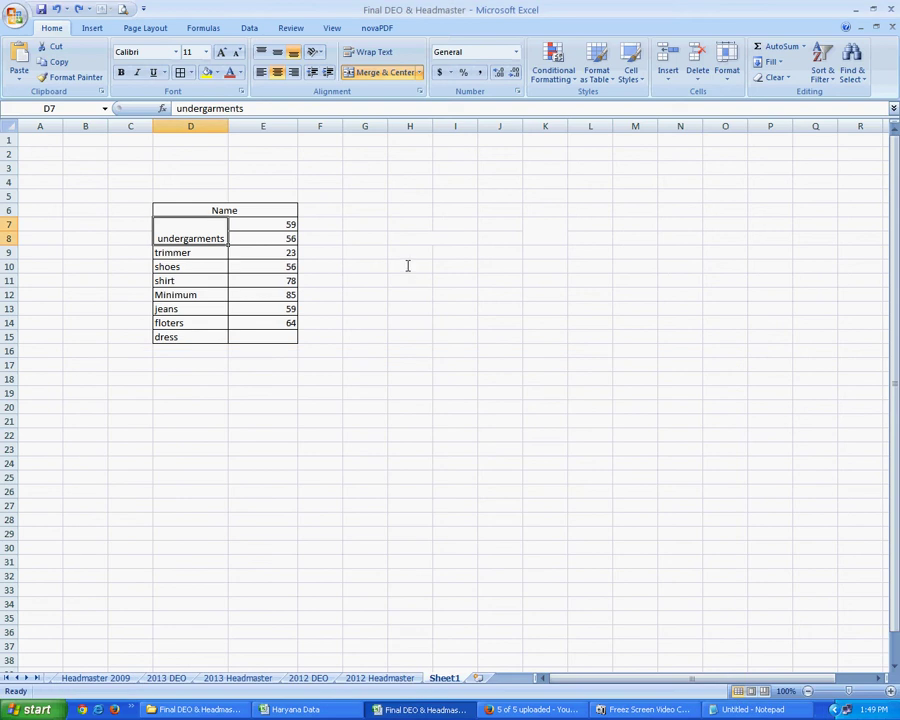
click(407, 265)
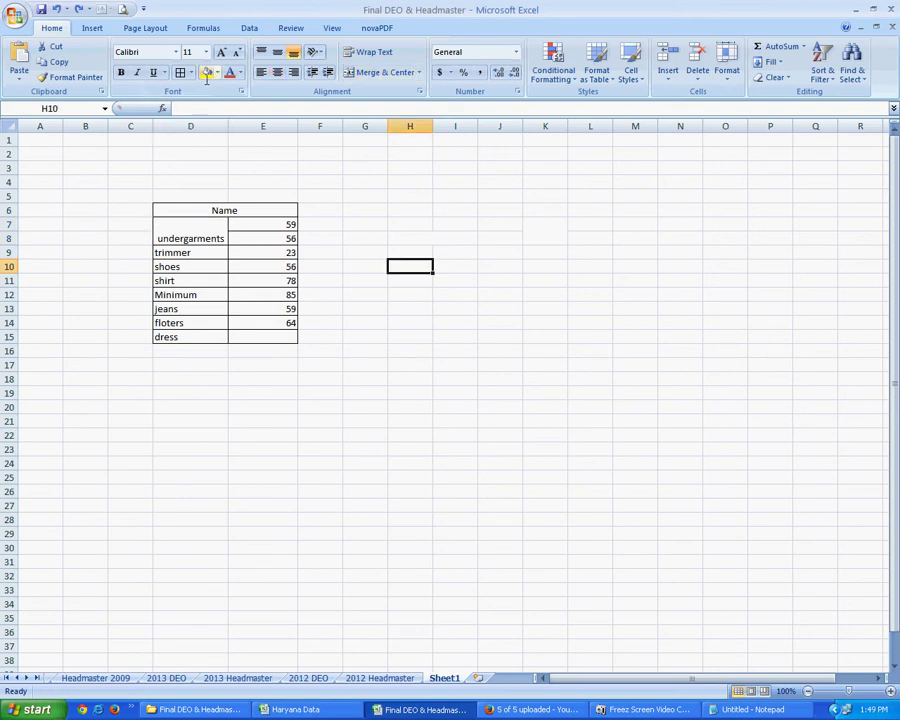
click(181, 236)
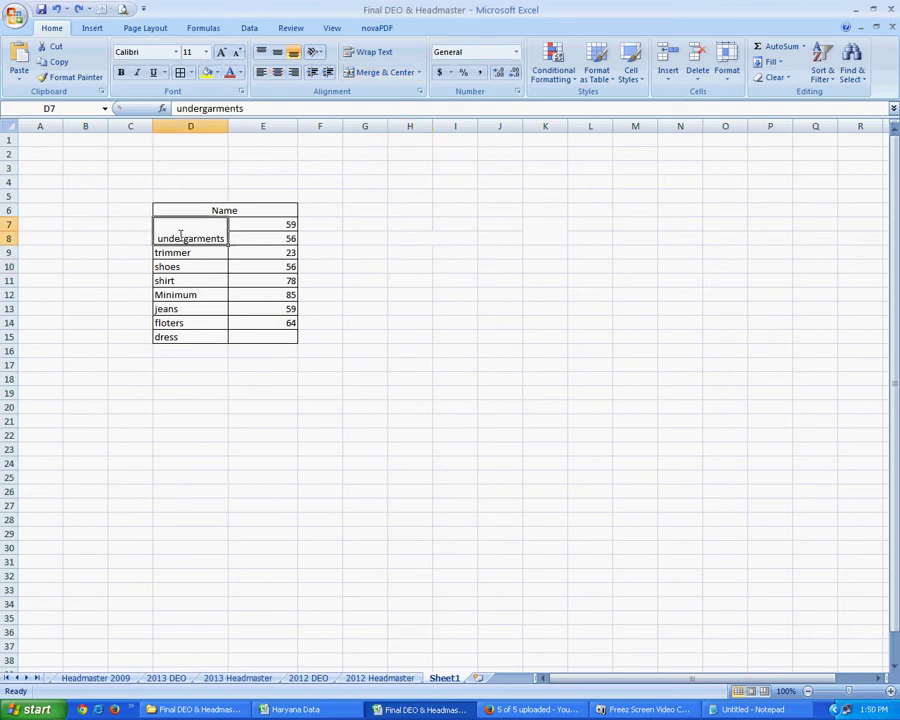
click(216, 73)
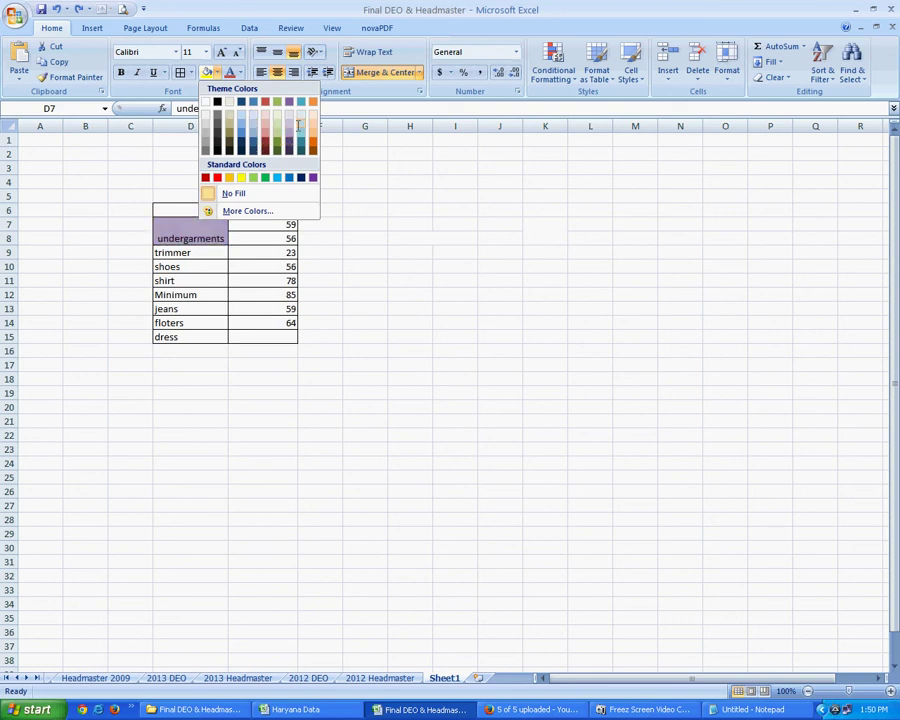
click(311, 128)
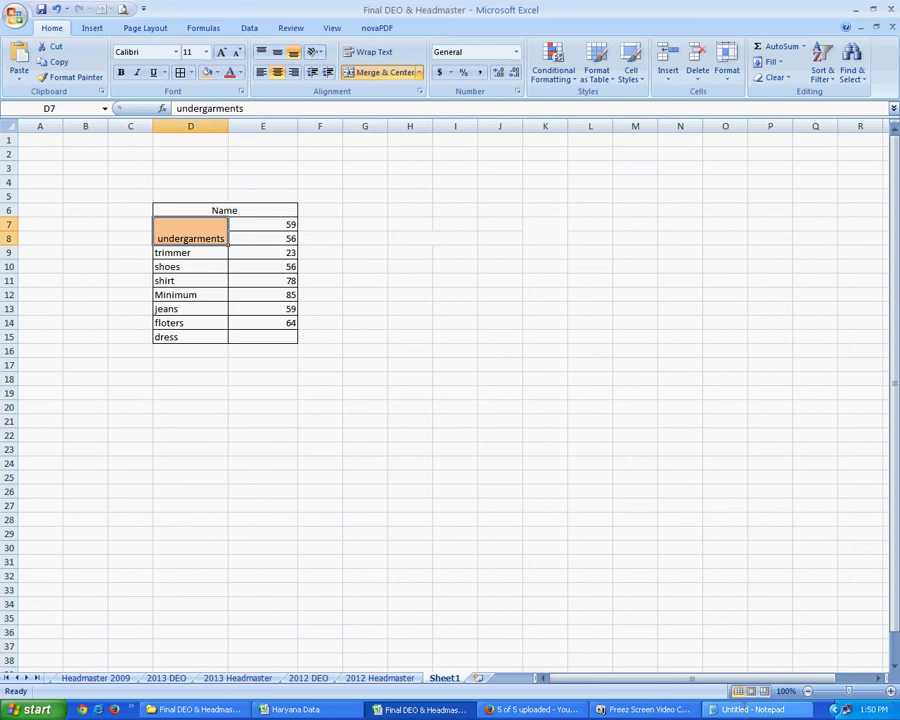
click(752, 709)
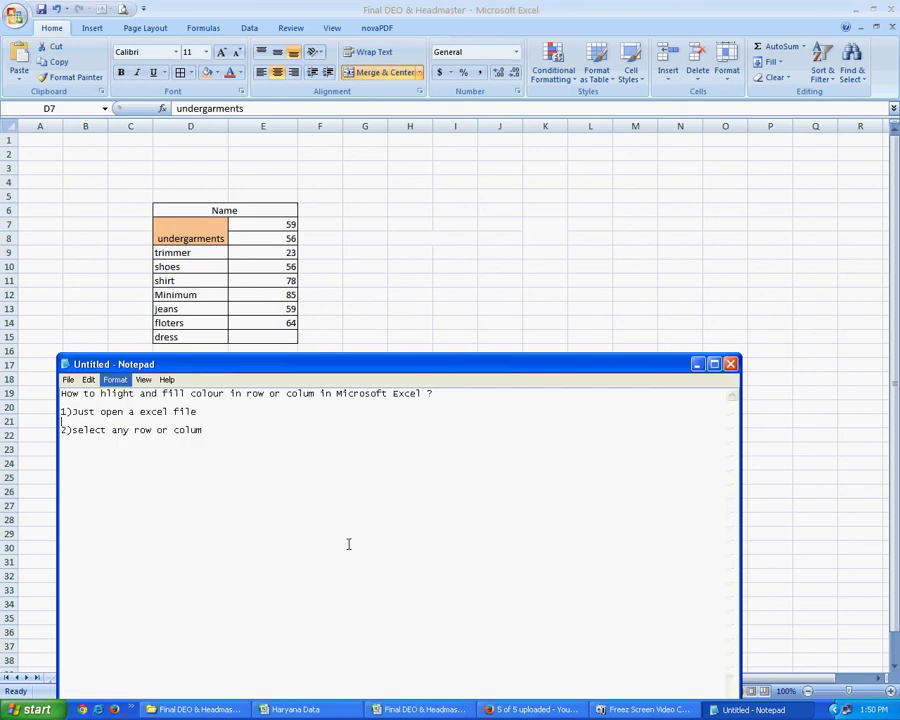
- Add step 3 in Notepad: '3)for filling color you have to choose a buket icon'
click(87, 451)
text(3)
text())
text(select)
key(BackSpace)
key(BackSpace)
key(BackSpace)
key(BackSpace)
key(BackSpace)
key(BackSpace)
text(fo)
text(r fill)
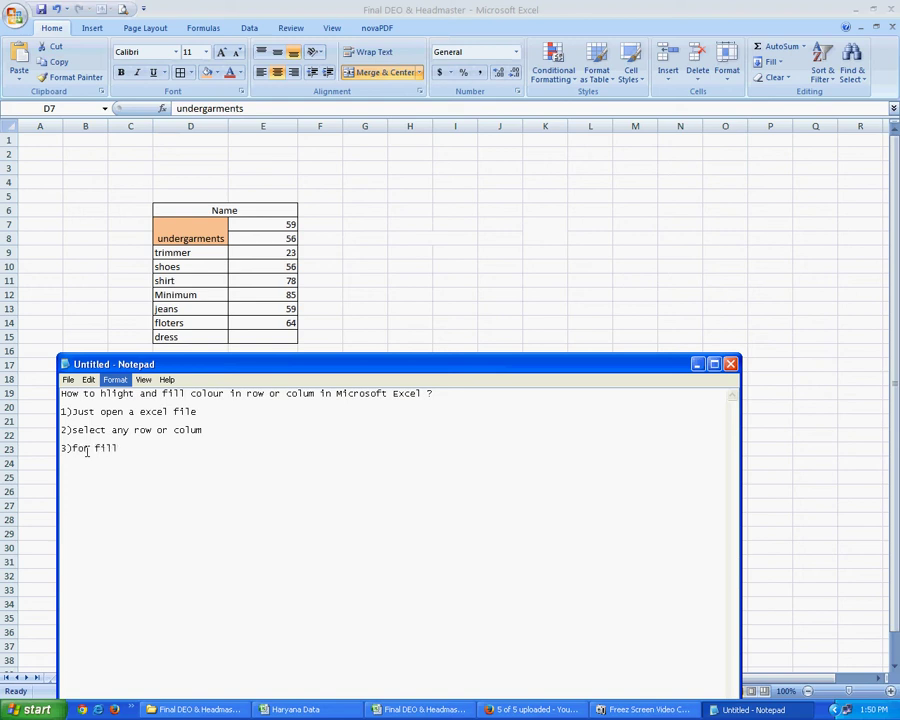
text(ing color )
text(you have )
text(to )
text(choos)
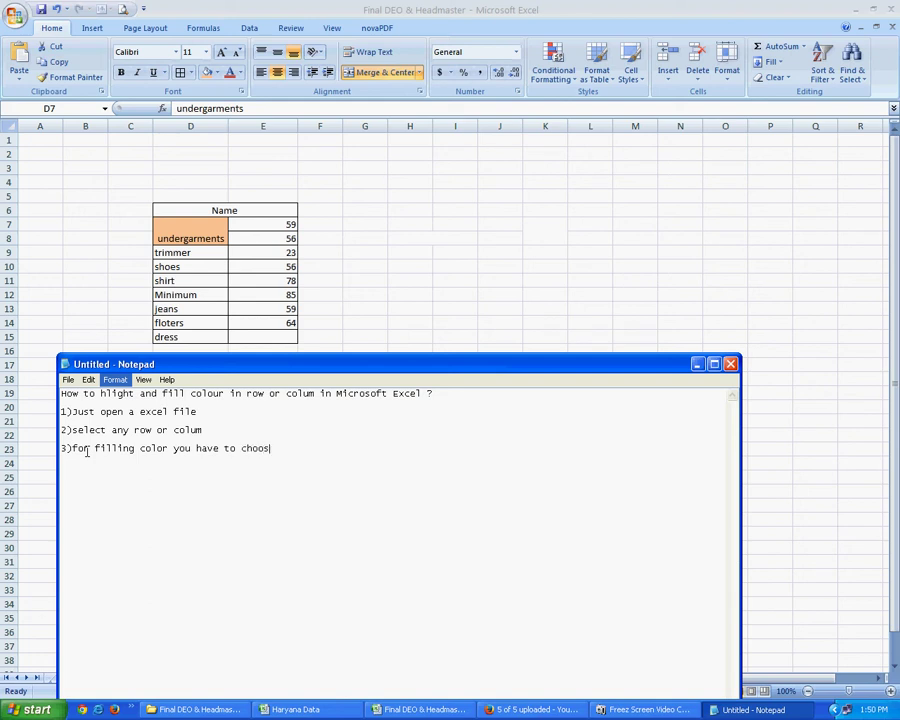
text(e )
text(a )
text(b)
text(uket )
text(s)
key(BackSpace)
key(BackSpace)
text(icon)
- Quote "bucket", fix its spelling, and end step 3 with 'as show in video'
key(Left)
key(Left)
key(Left)
key(Left)
key(Left)
key(Left)
key(Left)
text(")
key(Right)
key(Right)
key(Right)
key(Right)
key(Right)
text(")
key(Right)
key(Right)
key(Right)
key(Right)
key(Right)
text(as show )
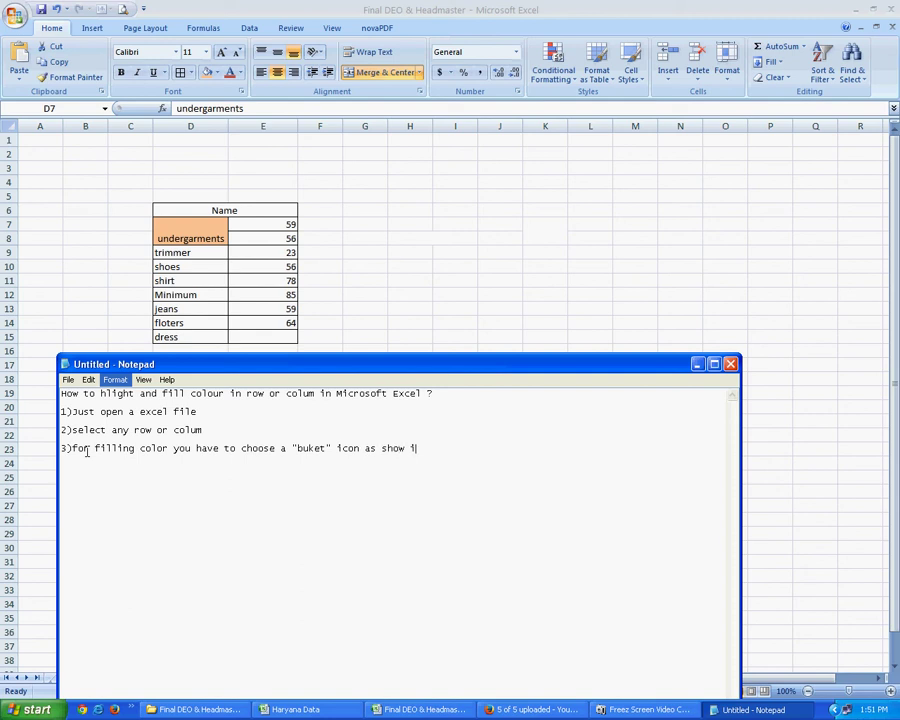
text(in image)
key(BackSpace)
key(BackSpace)
key(BackSpace)
key(BackSpace)
text(v1)
text(deo)
text(s)
key(BackSpace)
key(Delete)
key(Delete)
key(Delete)
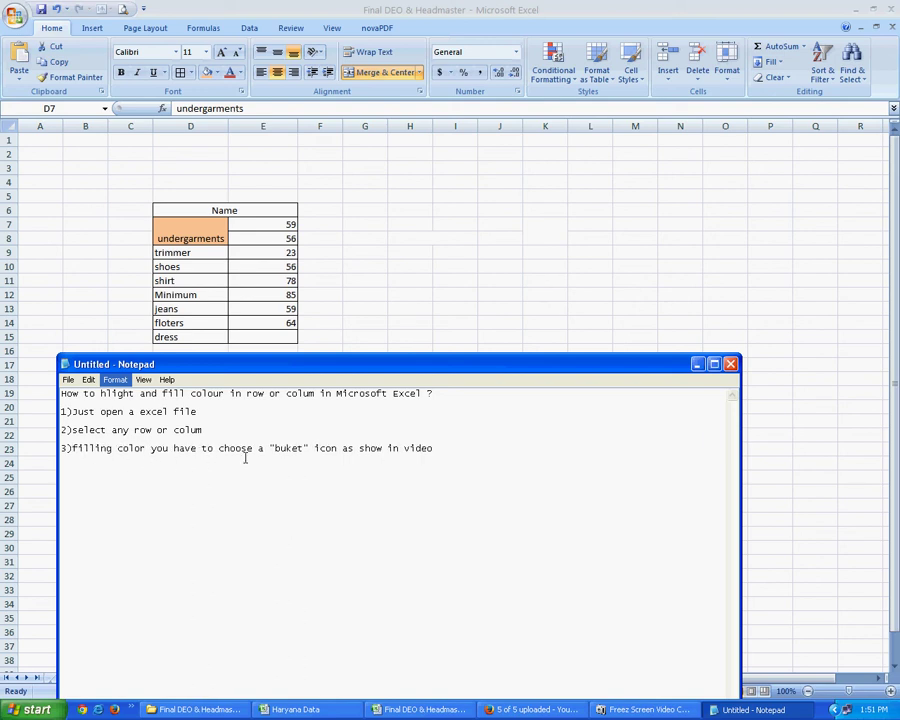
click(287, 450)
text(c)
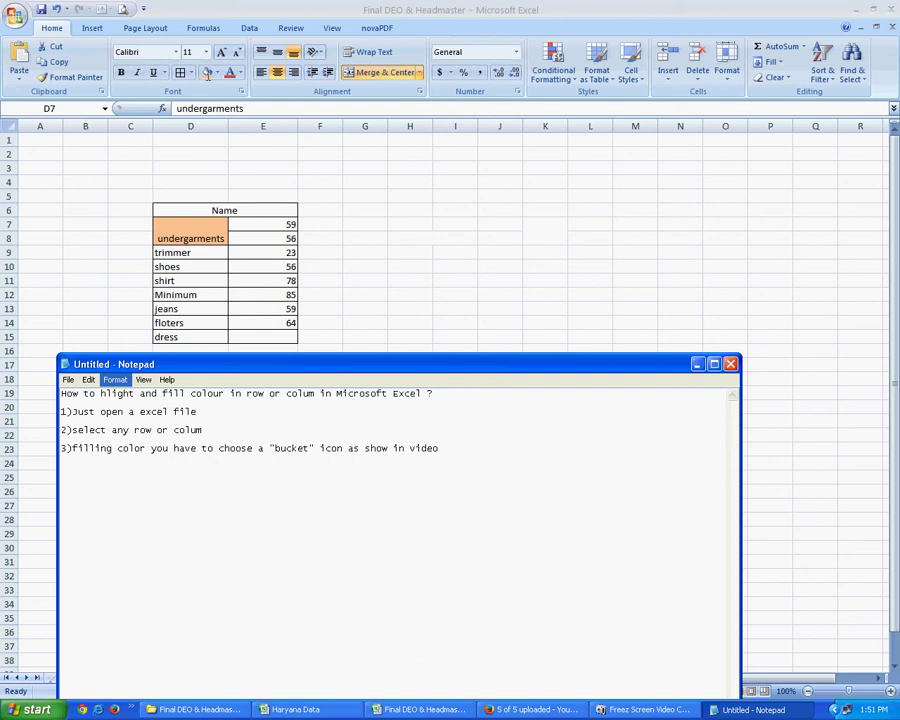
- Change cell D7's fill to blue in Excel, then return to the end of step 3
key(alt+Tab)
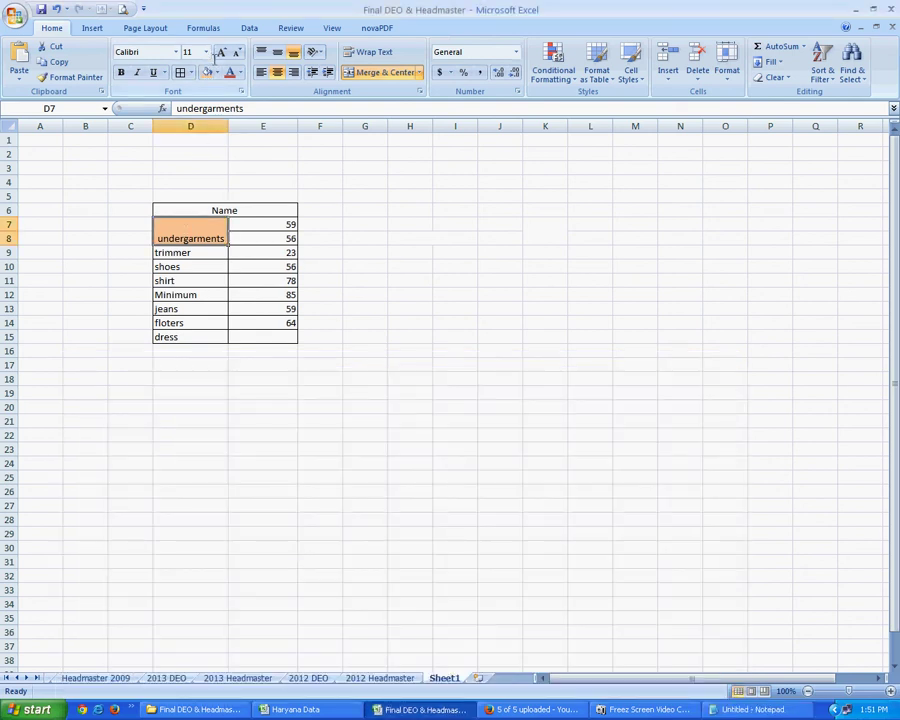
click(216, 73)
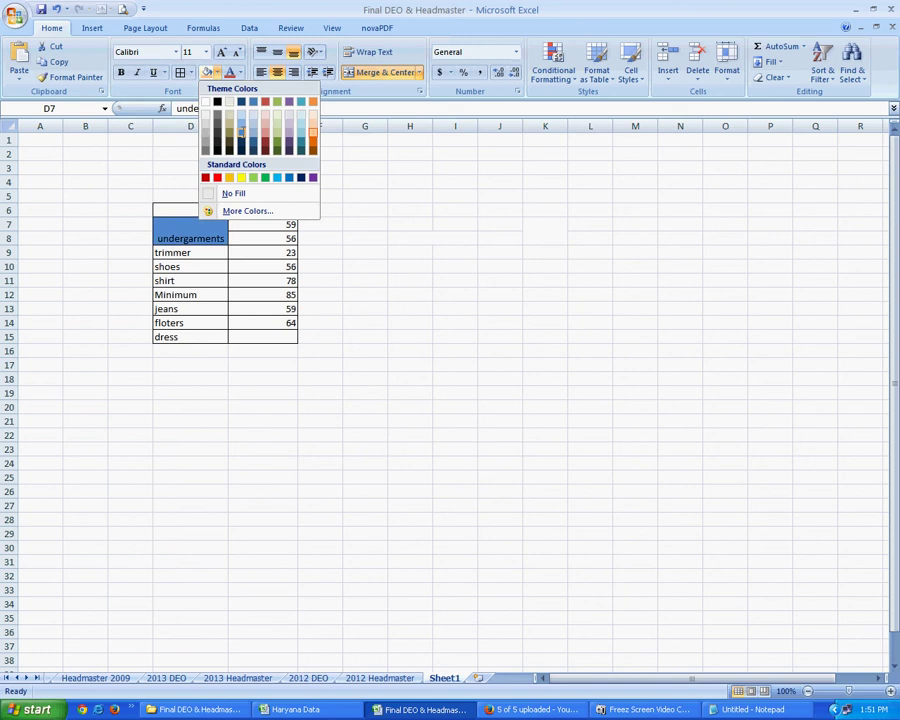
click(250, 130)
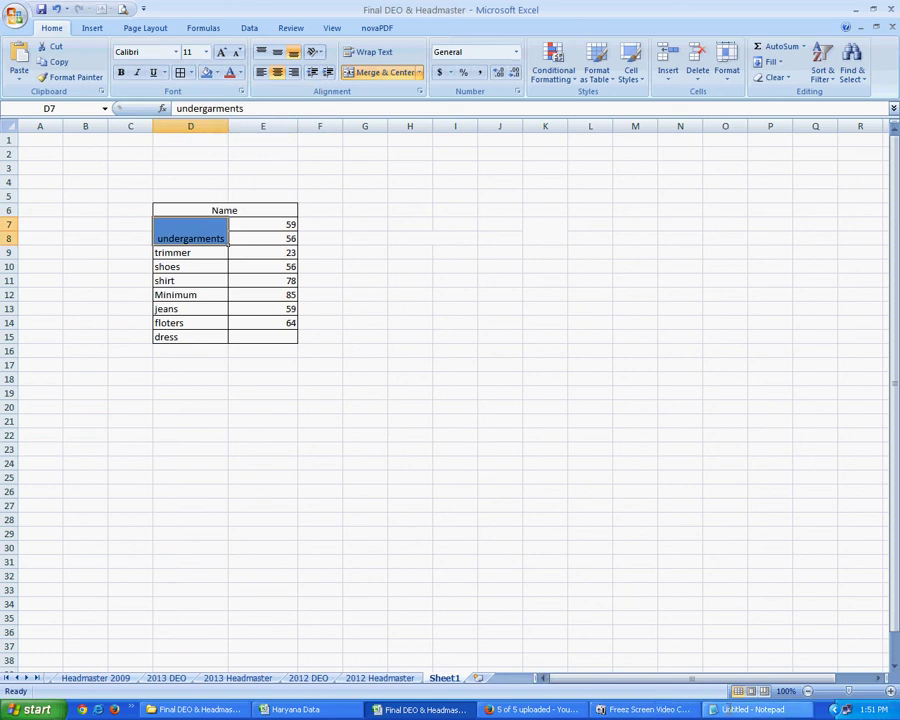
key(alt+Tab)
click(480, 444)
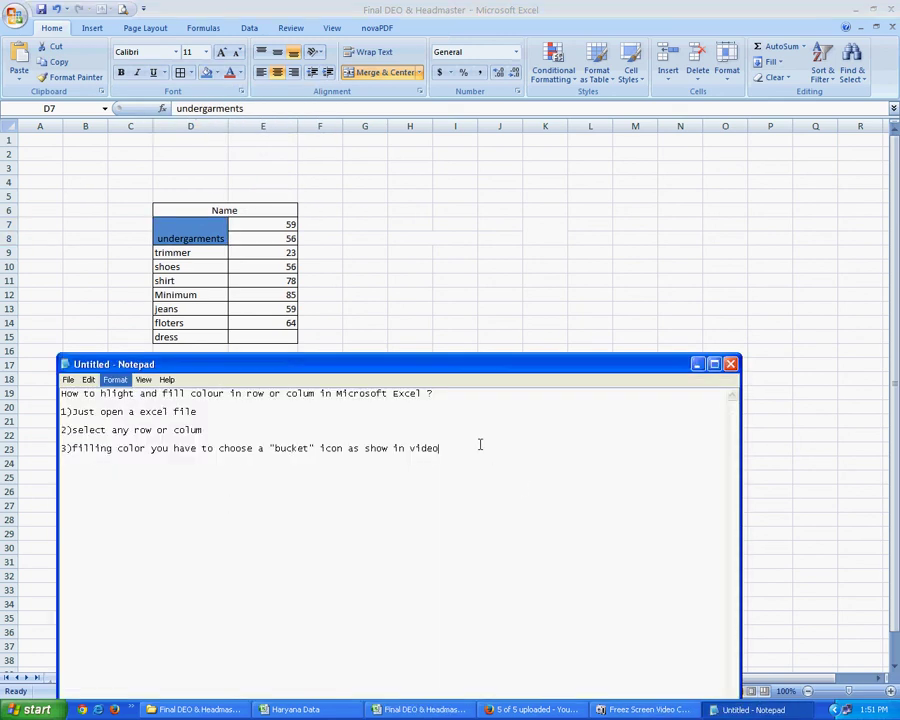
- Start step 4 on a new line and correct 'hlight' to 'hilight' in the title
key(Return)
text(4)H)
text(i)
text(i)
text(ght)
key(Left)
key(Left)
key(Left)
key(Left)
key(Left)
text(i)
key(Up)
key(Up)
key(Up)
key(Right)
key(Right)
key(Right)
key(Right)
text(i)
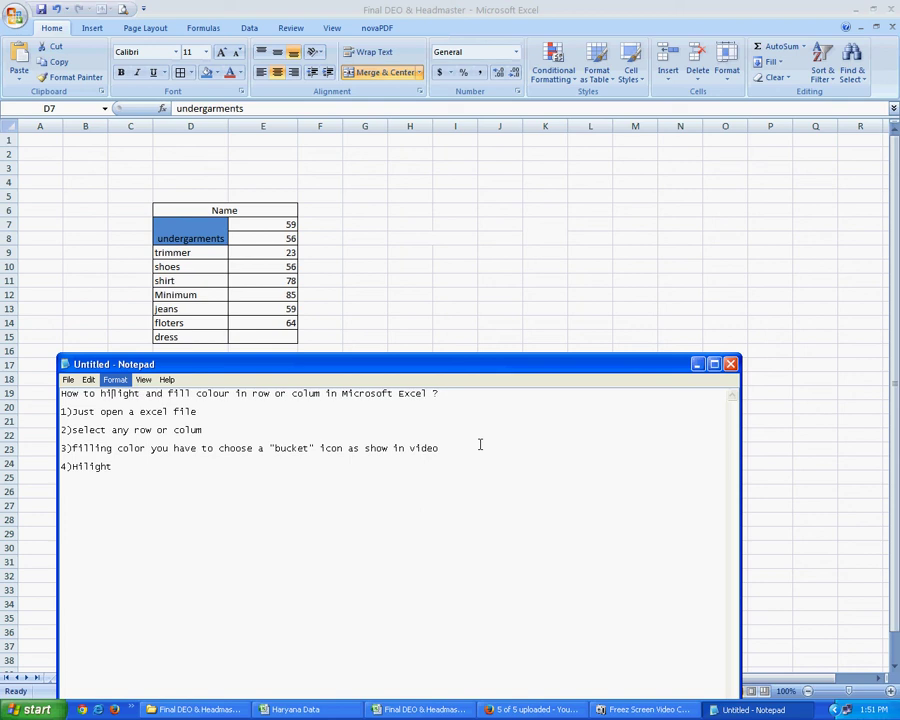
- Reword step 4's opening to 'filling colour' and change 'color' to 'colour' in step 3
click(104, 478)
text(a)
drag(122, 467, 73, 477)
text(fil)
text(ling colo)
text(ur)
click(142, 448)
text(u)
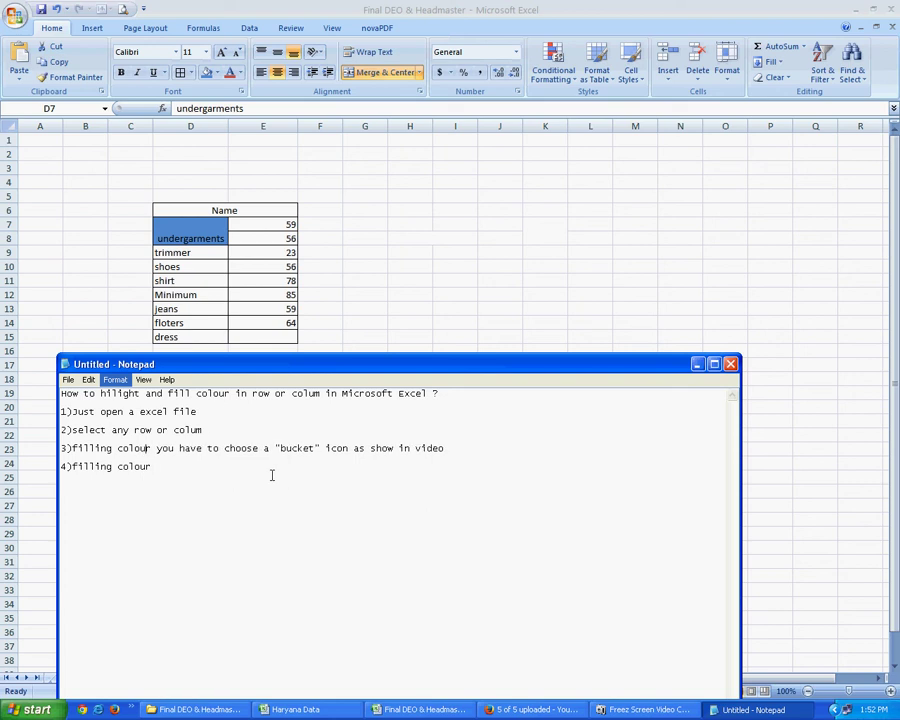
- Finish step 4 as 'filling colour in text use "A" icon as show in video'
click(173, 482)
text(in )
text(text )
text(use )
text(A)
key(Left)
text(")
double_click(231, 466)
click(107, 53)
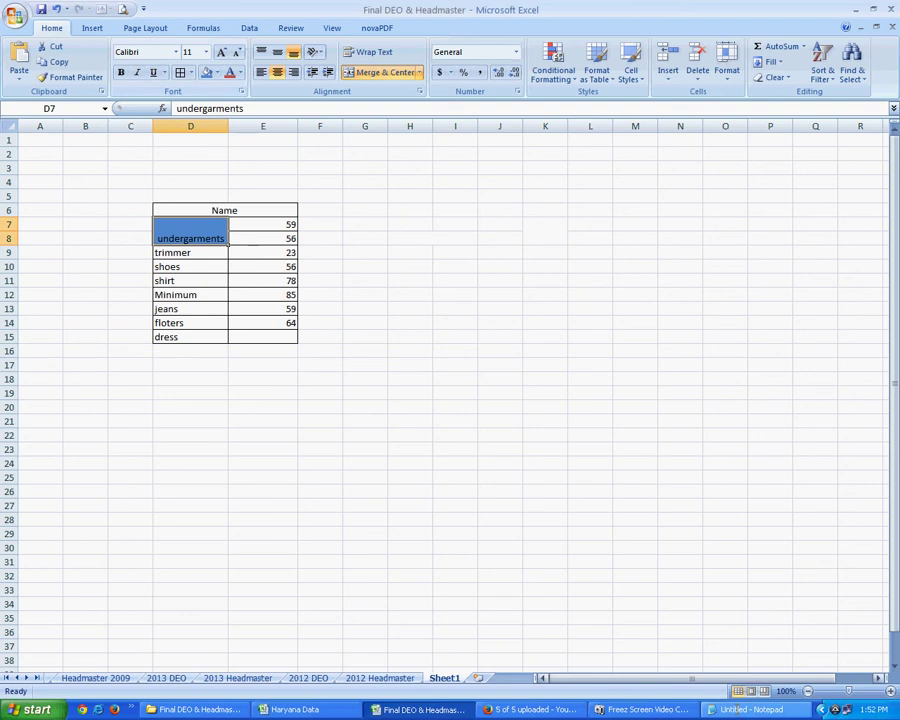
click(752, 709)
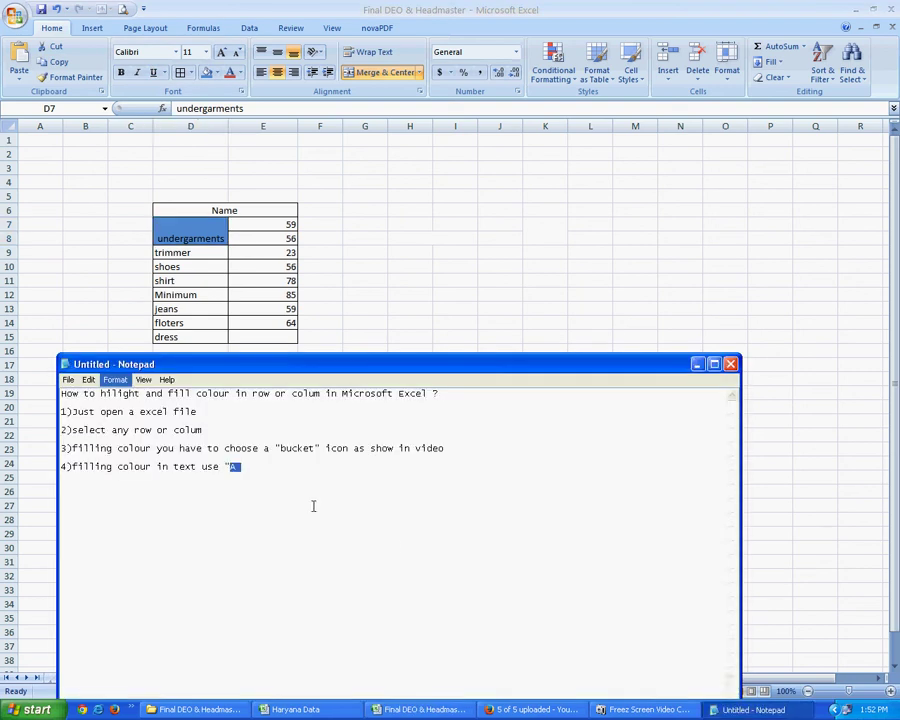
click(236, 466)
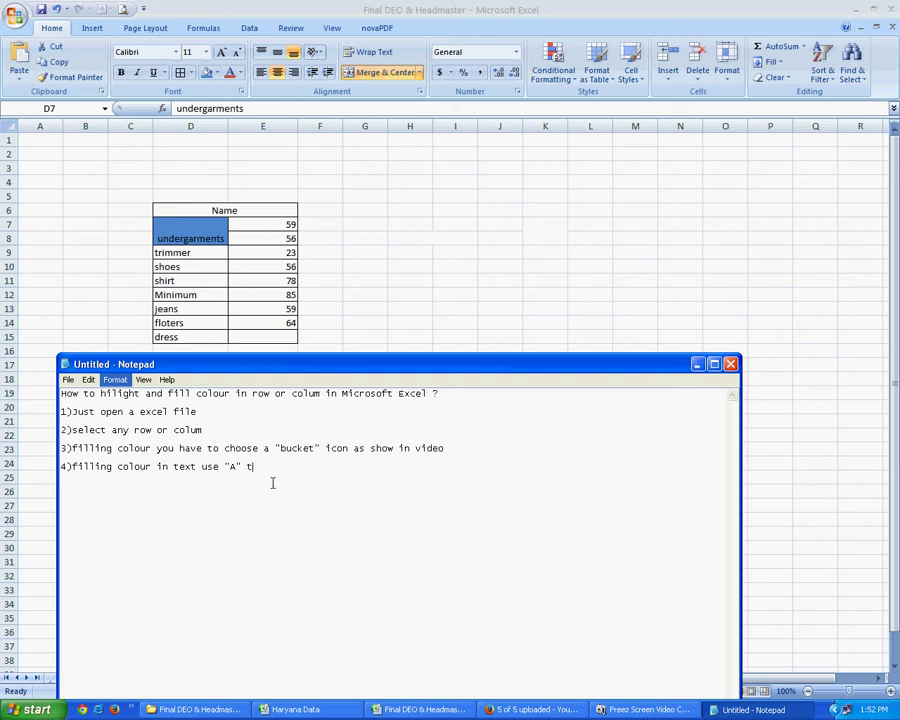
key(BackSpace)
key(BackSpace)
text(icon as)
text( show in vid)
text(eo)
- Colour the text of 59 in E7 pale blue and 23 in E9 tan orange
click(372, 249)
click(267, 231)
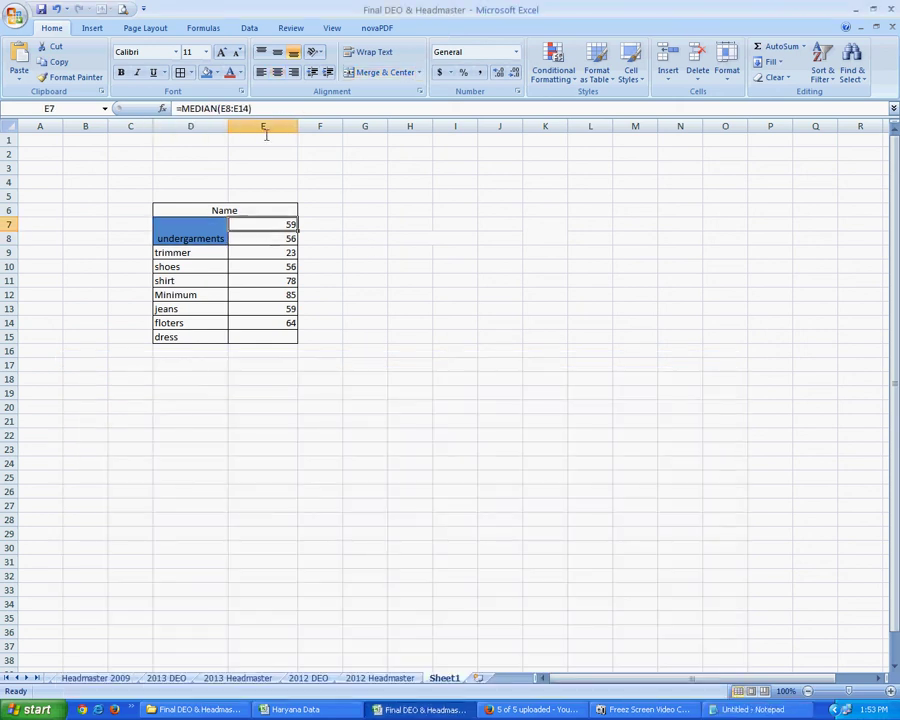
click(240, 73)
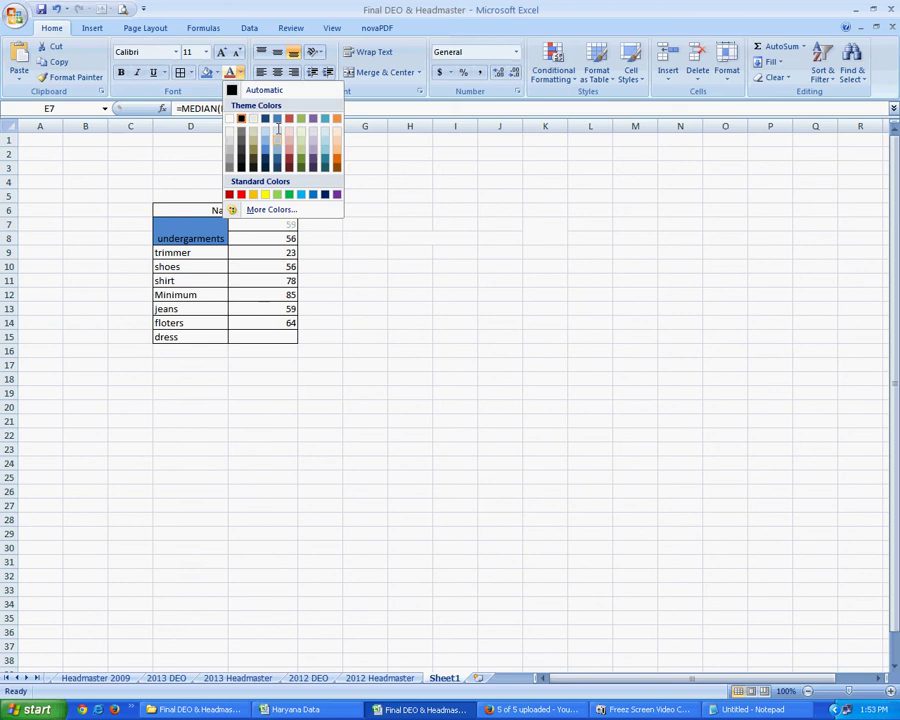
click(278, 128)
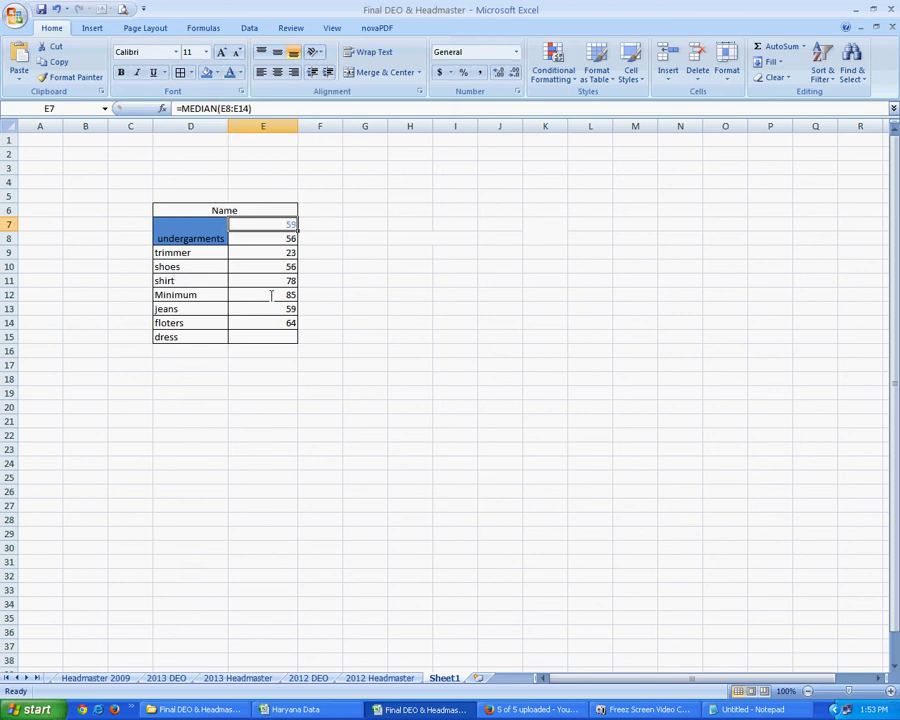
click(270, 295)
drag(277, 238, 270, 322)
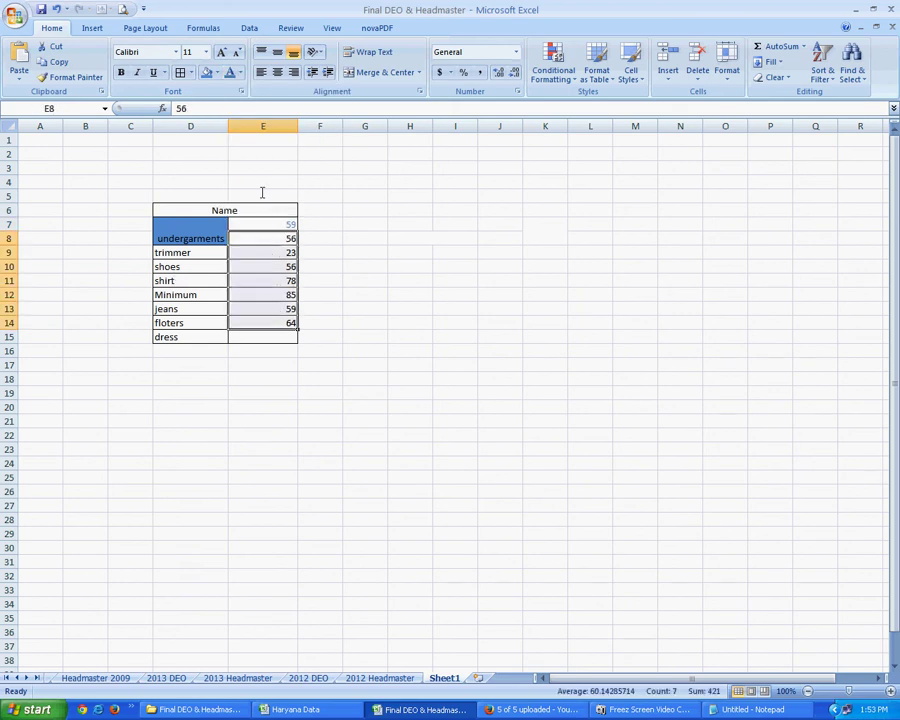
click(266, 252)
click(240, 73)
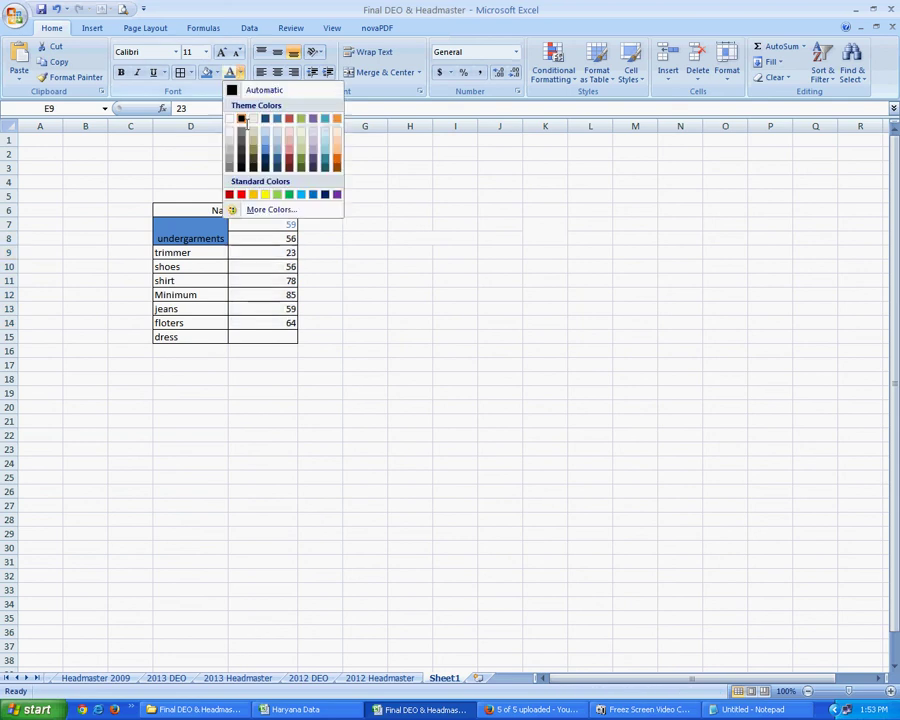
click(253, 130)
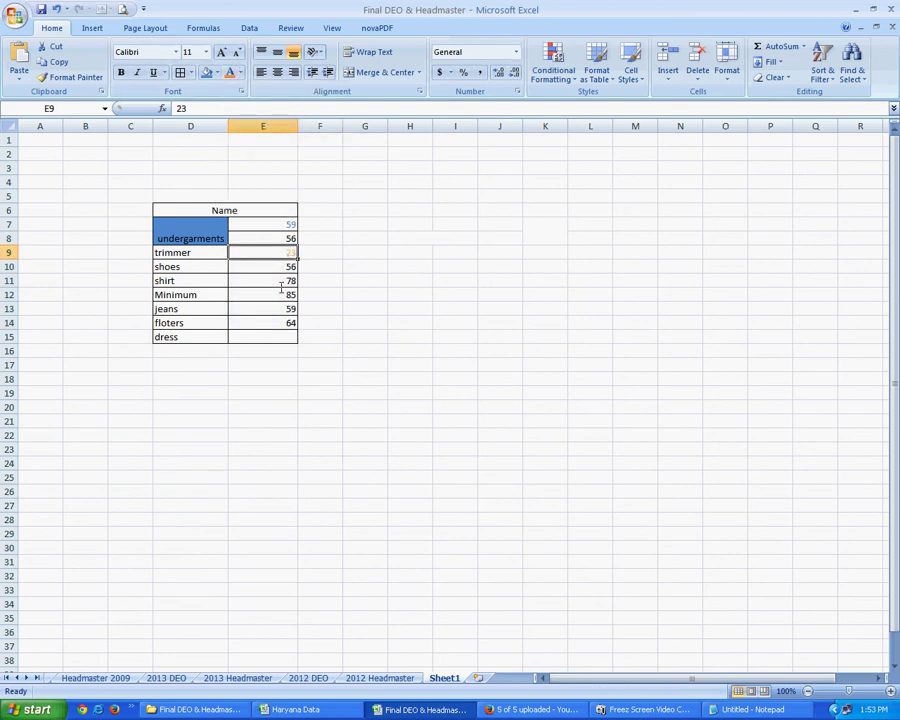
- Colour 85 in E12 orange, 56 in E10 dark red and 64 in E14 purple
click(281, 292)
click(240, 73)
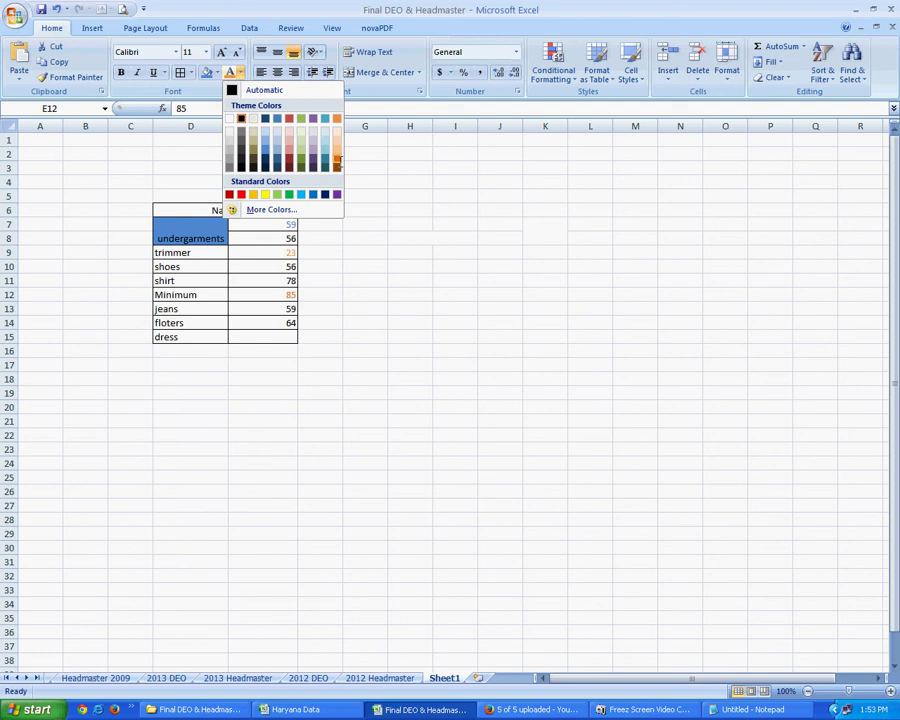
click(337, 162)
click(273, 267)
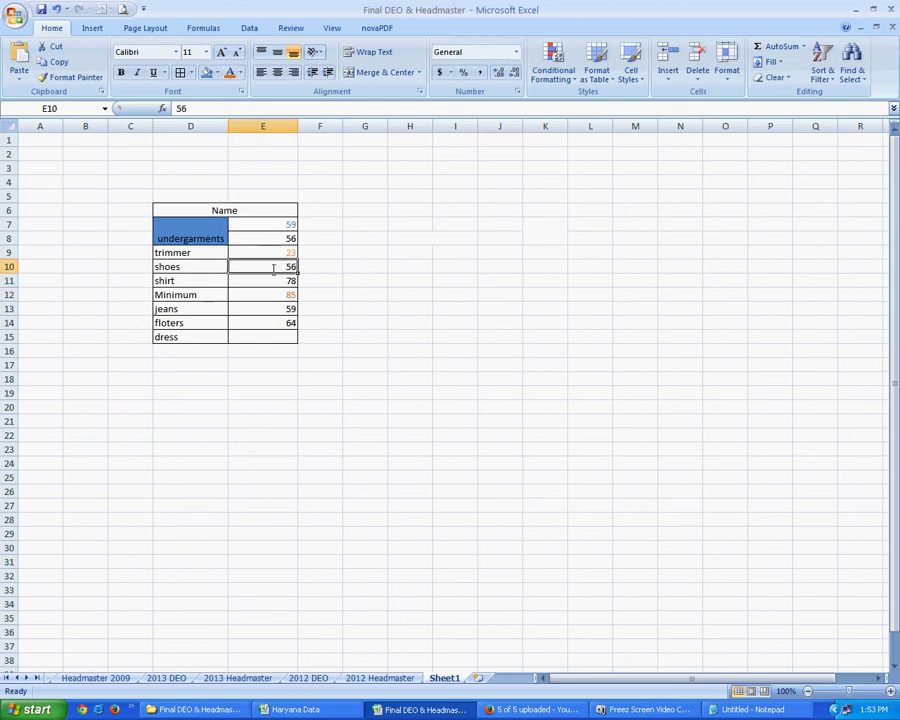
click(240, 73)
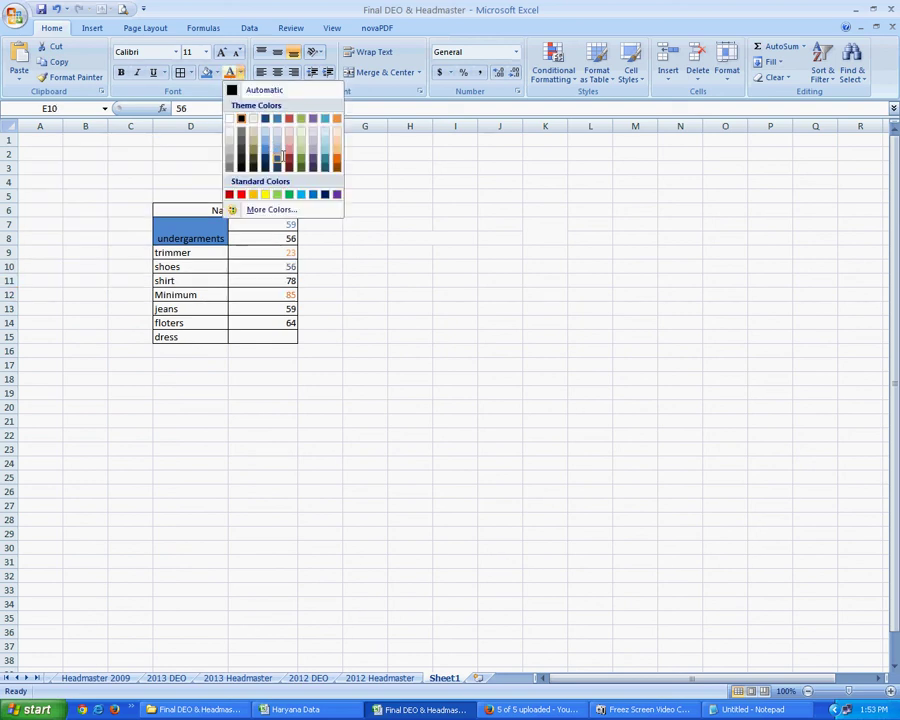
click(285, 158)
click(282, 322)
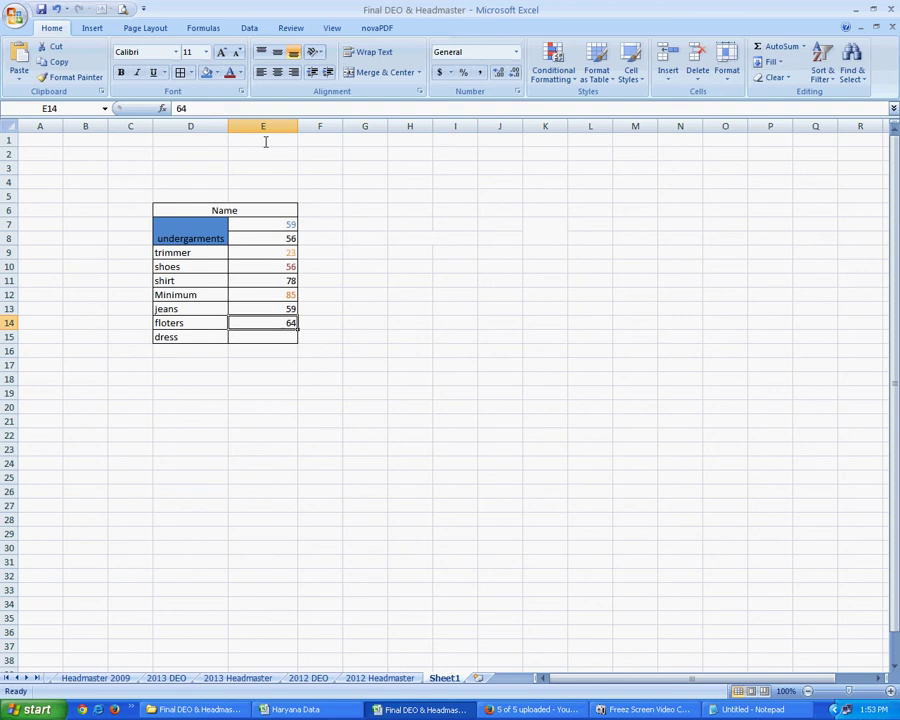
click(240, 73)
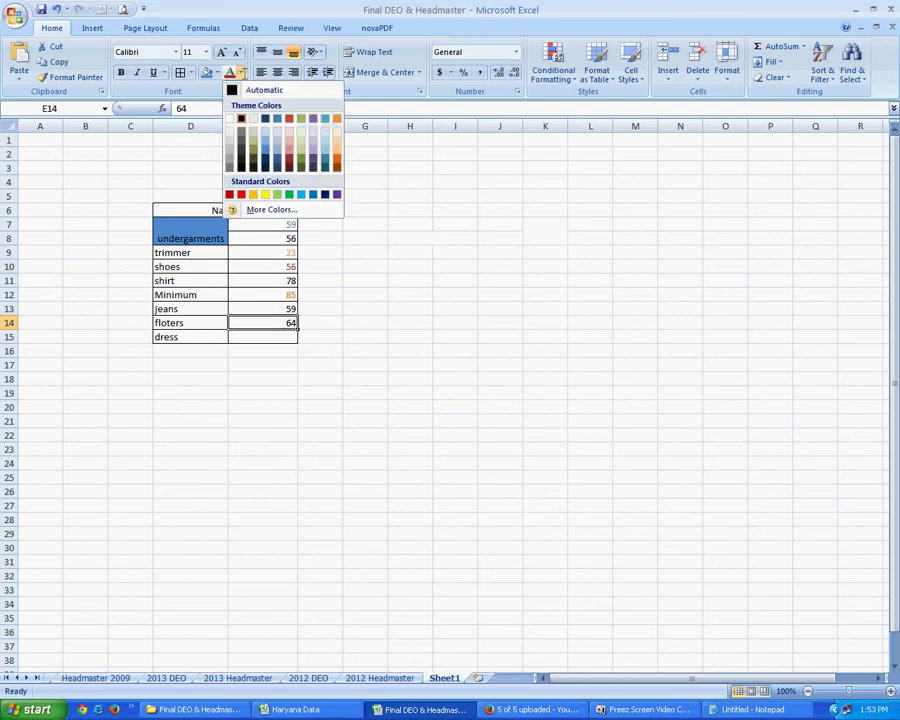
click(337, 193)
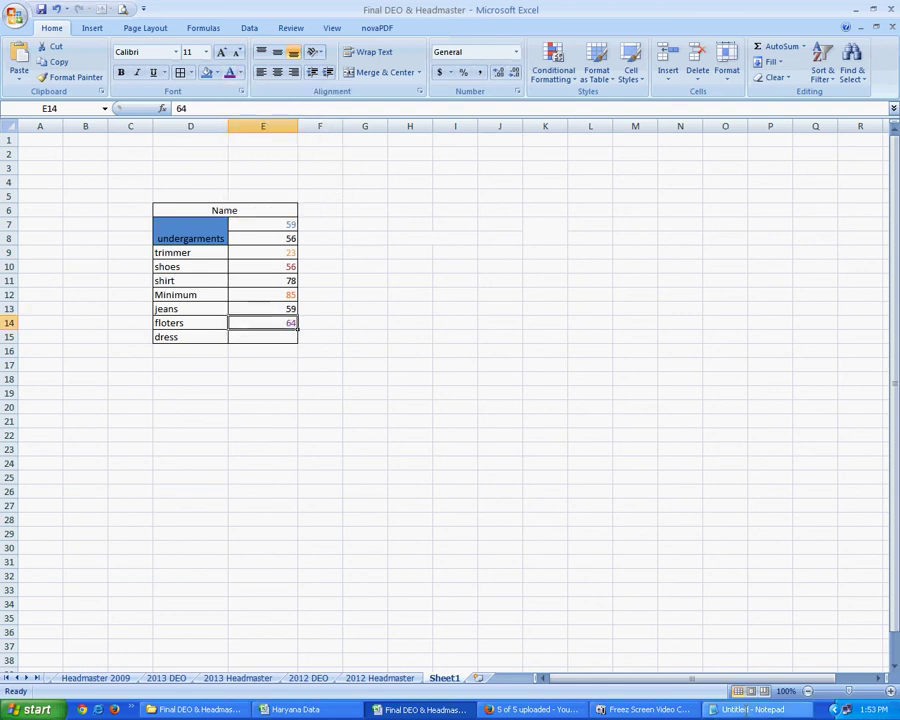
click(748, 709)
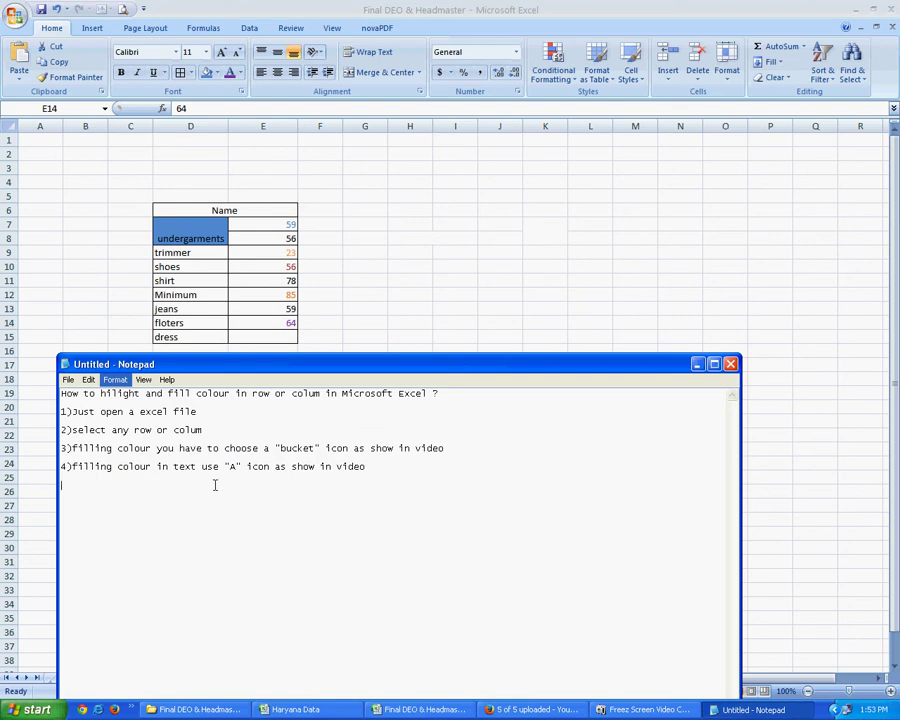
- Add '5)Thanks to see' as step 5, then minimise everything with Win+D
text(5)Th)
text(anks to see)
key(super+d)
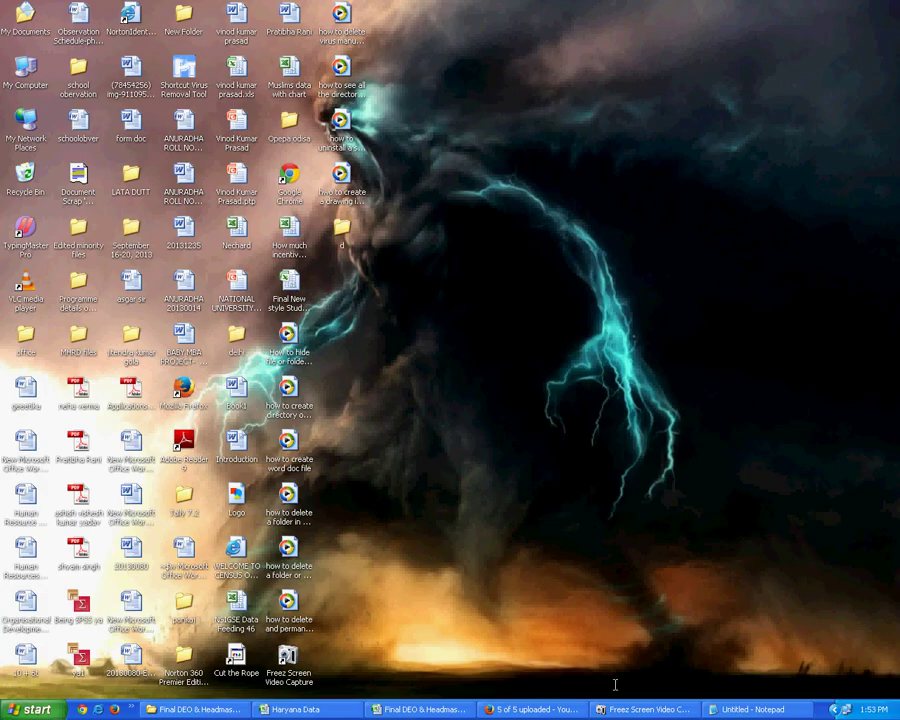